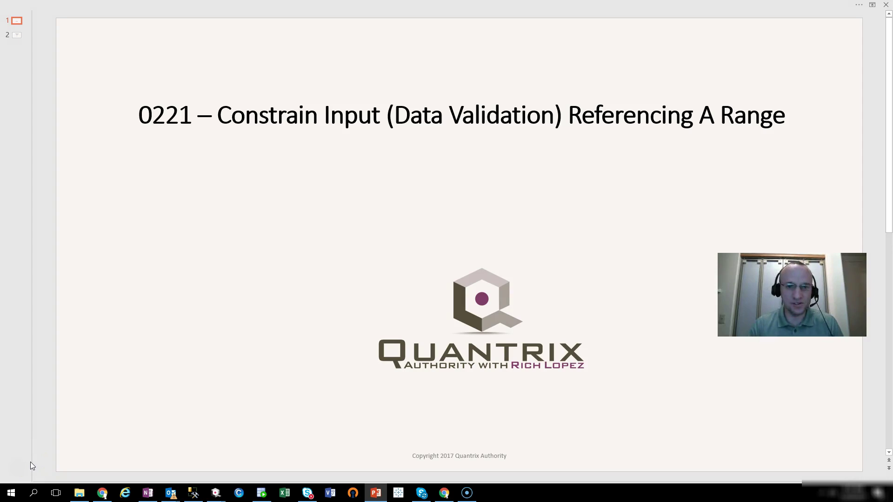
Step: Switch from the PowerPoint title slide to the Quantrix model showing Particulate Master
key(alt+Tab)
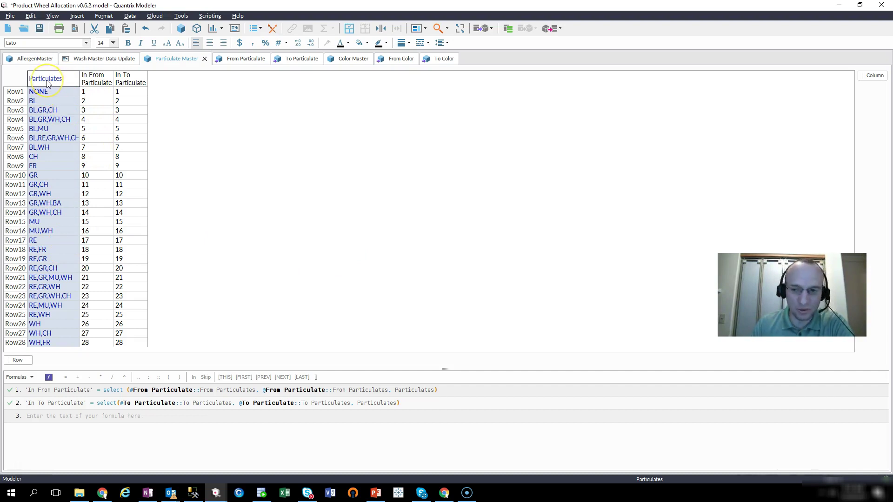
Step: Create a new blank matrix called Matrix3 in the Product Wheel Allocation model
click(61, 101)
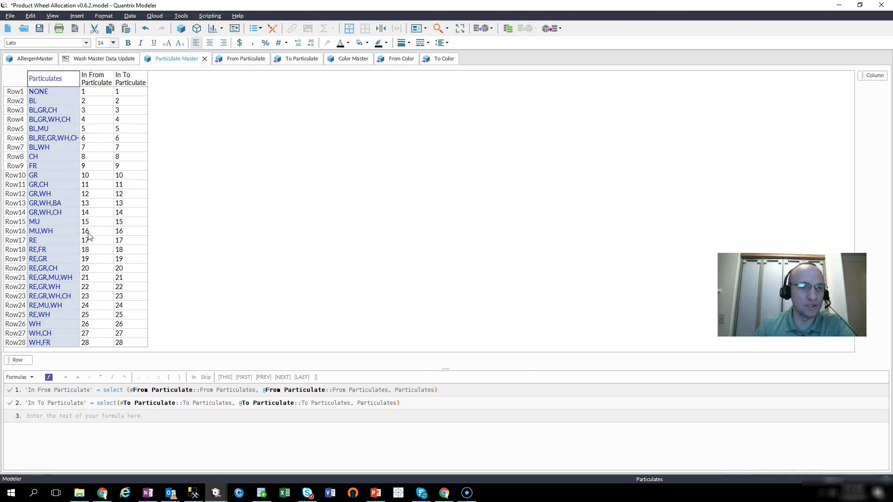
click(76, 145)
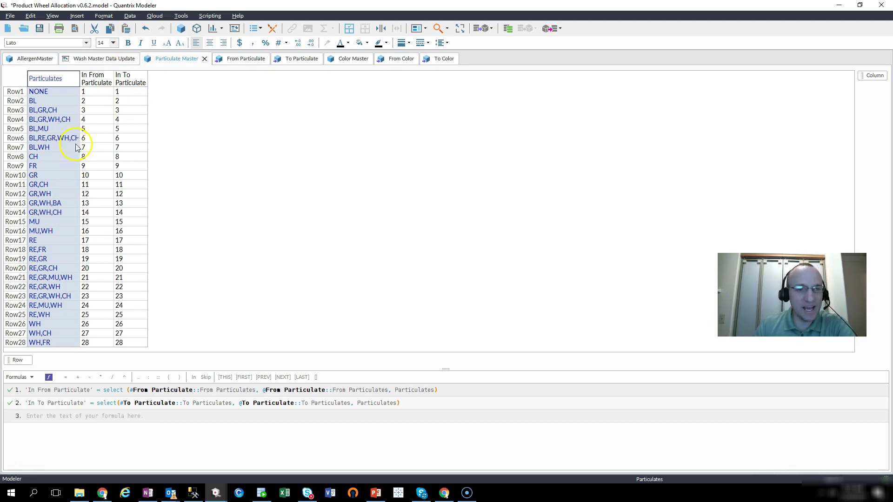
Step: Move Matrix3 into its own pane on the right and select its cell AE1
click(181, 28)
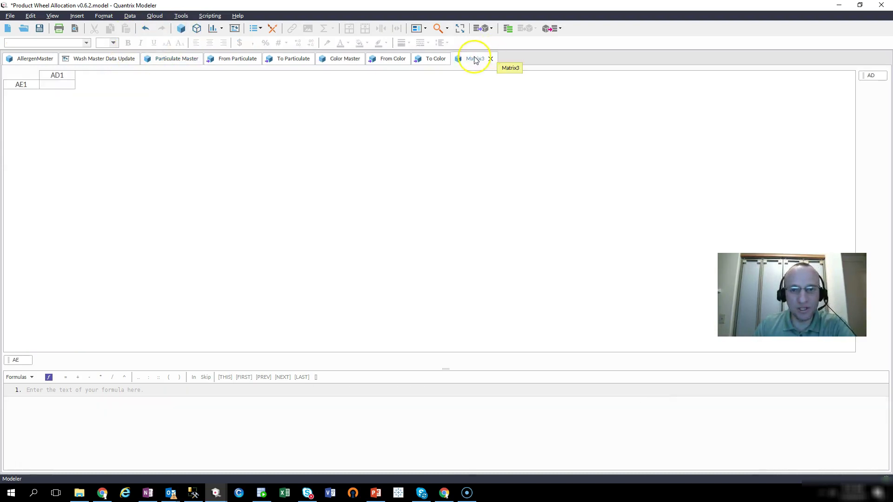
drag(474, 59, 637, 200)
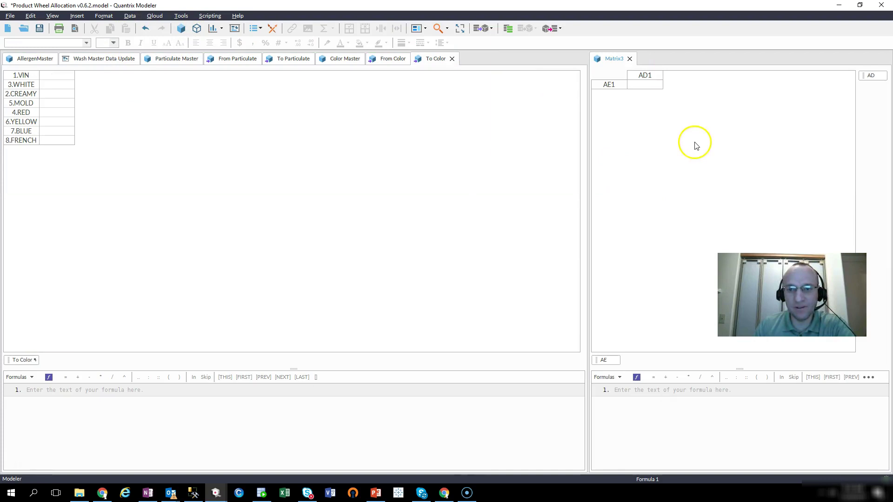
click(646, 86)
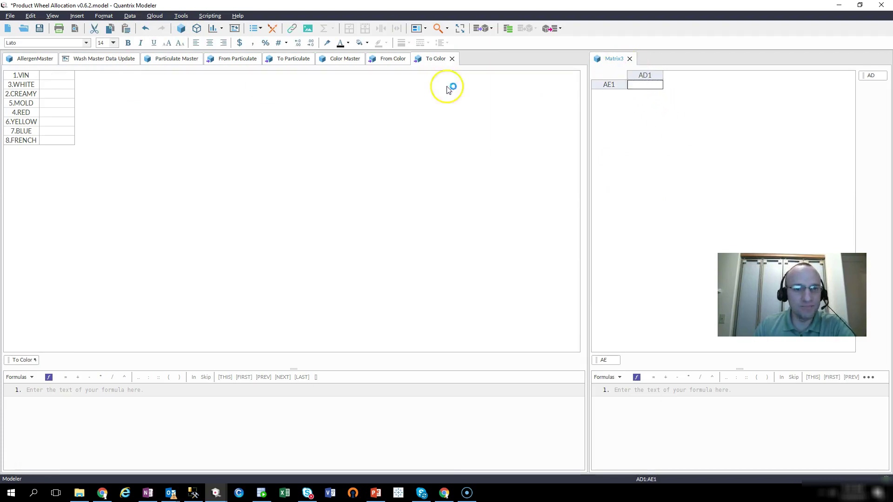
Step: Show Particulate Master in the left pane beside Matrix3, with Matrix3 cell AE1 selected
click(175, 59)
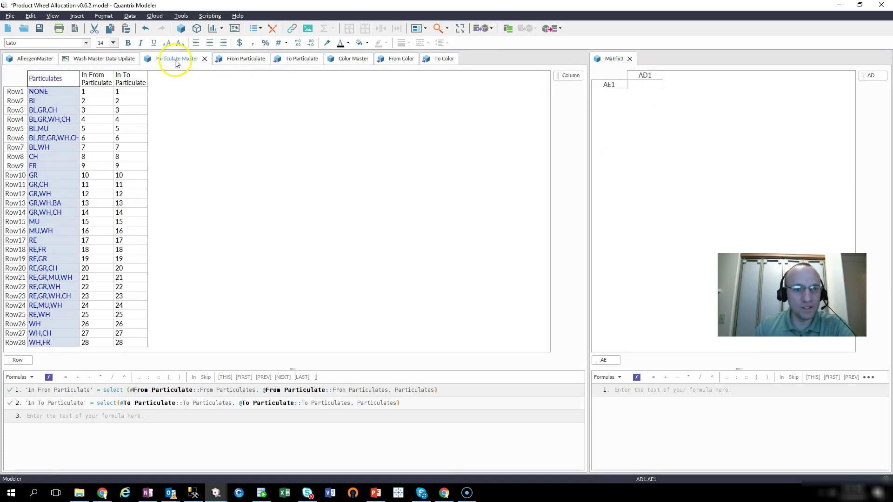
click(640, 85)
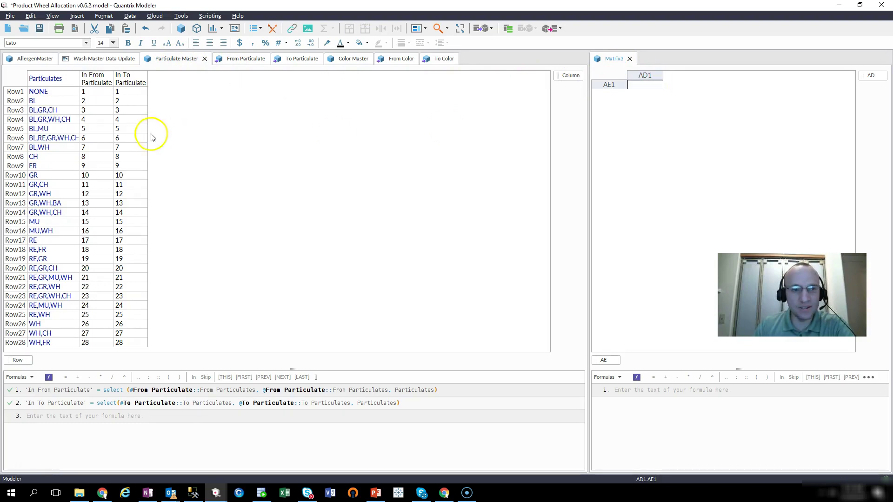
click(47, 78)
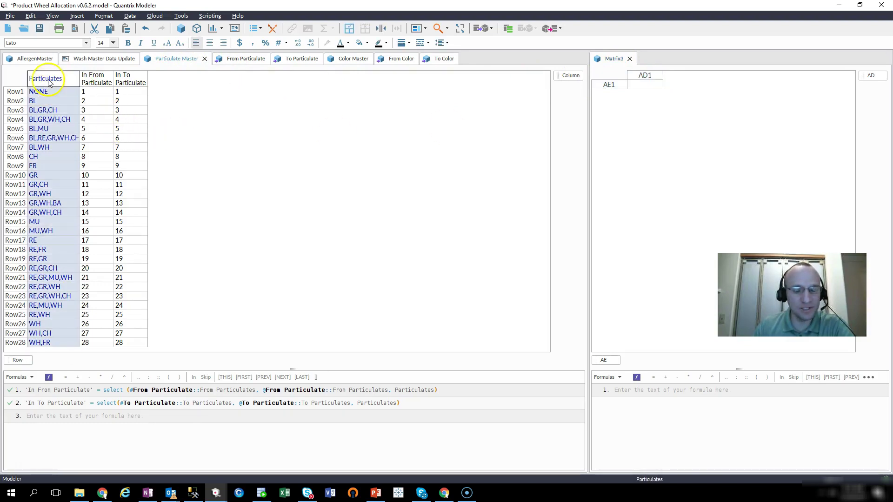
click(645, 84)
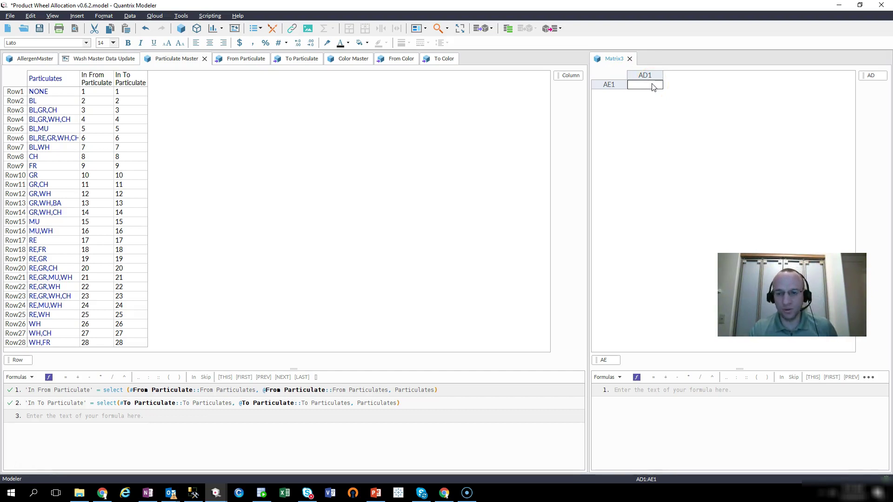
click(48, 83)
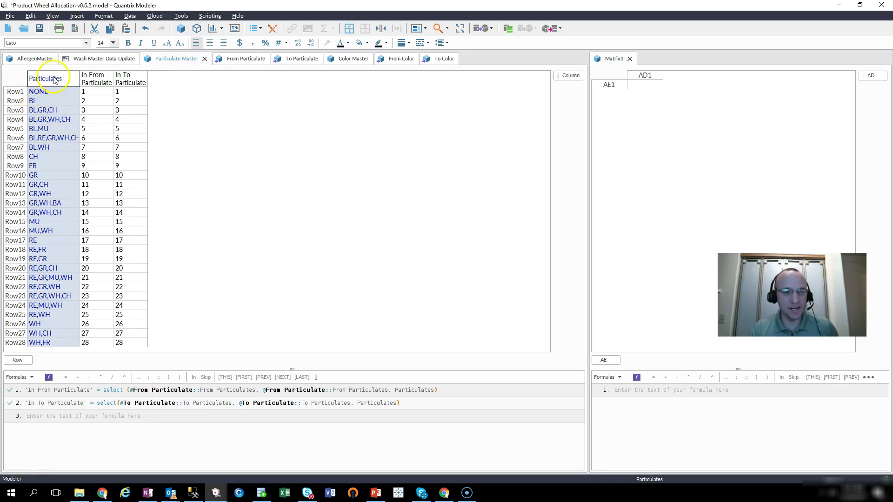
click(651, 87)
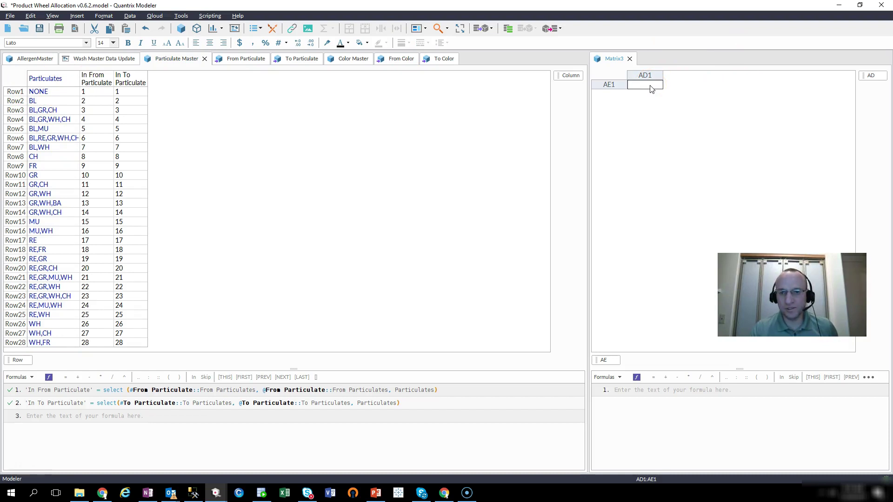
Step: Constrain Matrix3 cell AE1 to a Dynamic List drawn from Particulate Master::Particulates
right_click(651, 88)
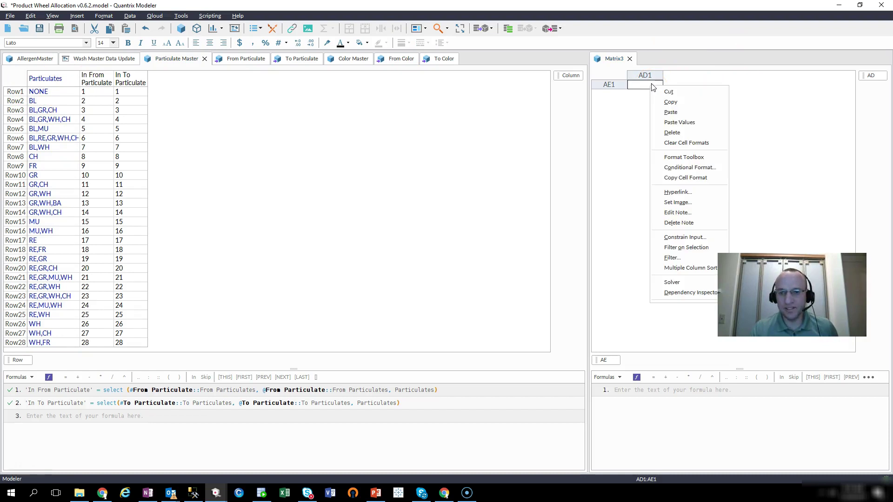
click(674, 238)
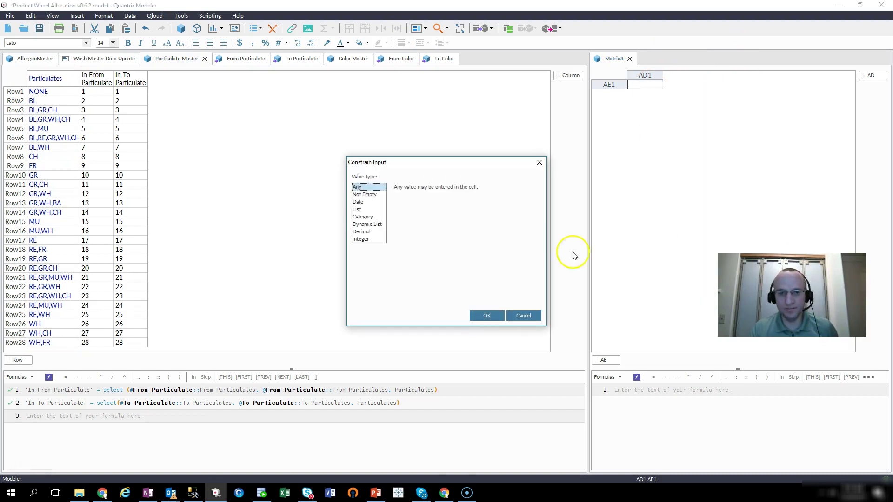
click(368, 225)
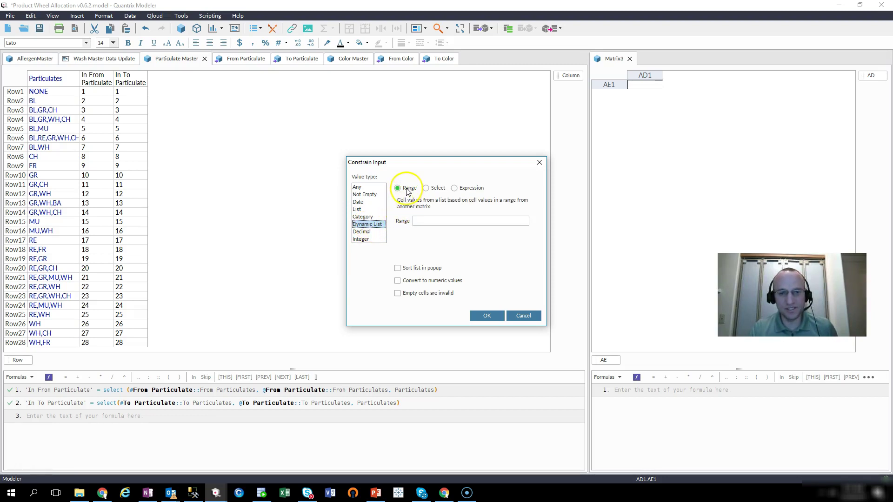
click(60, 81)
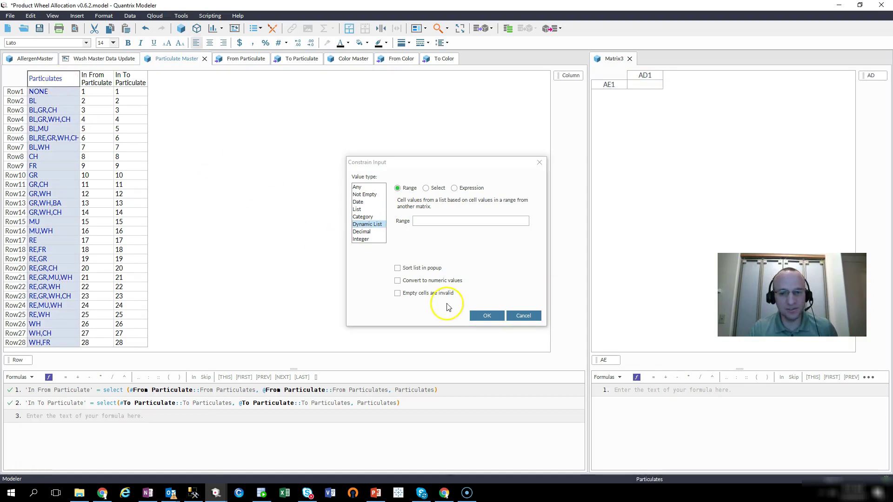
click(440, 215)
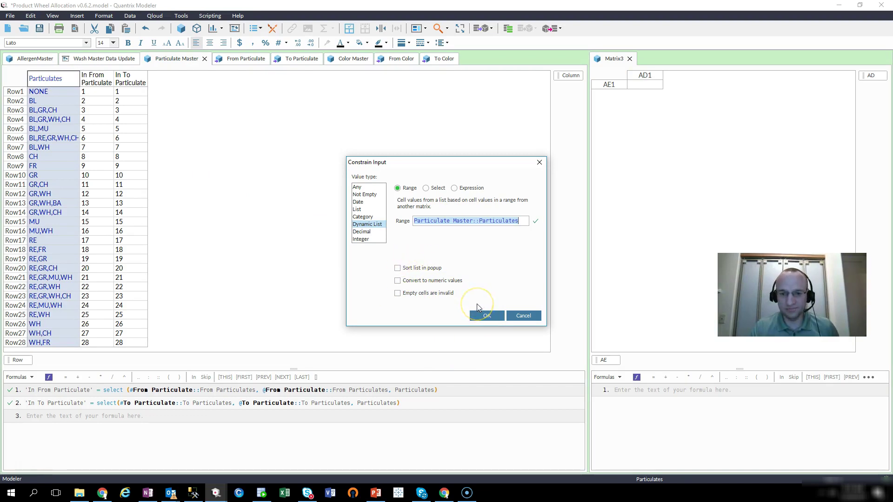
click(486, 316)
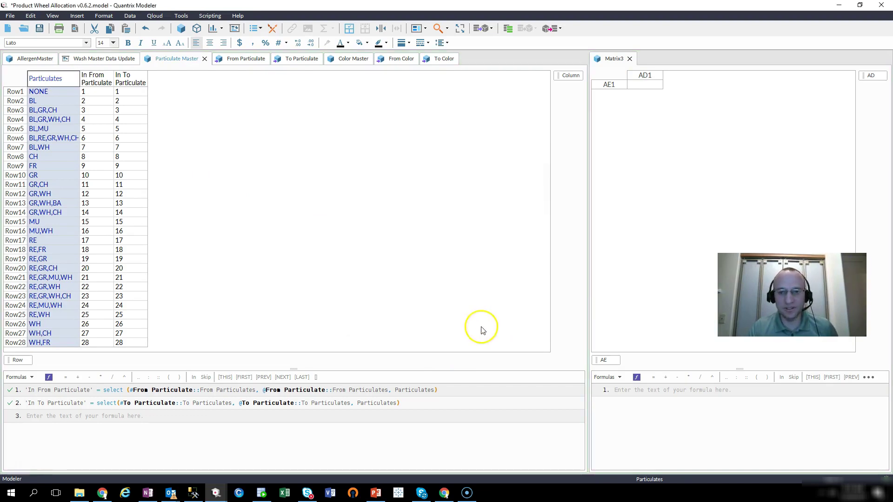
click(660, 84)
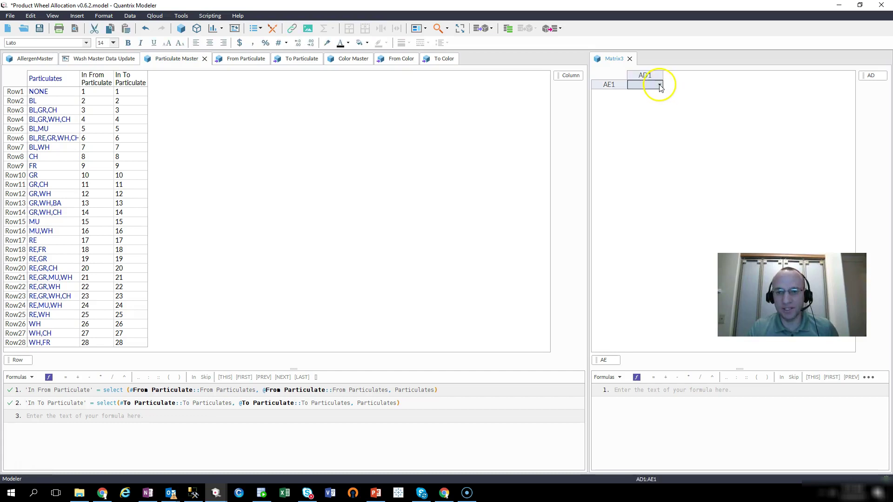
Step: Scroll through AE1's drop-down list and set the cell to NONE
click(659, 85)
drag(672, 100, 681, 146)
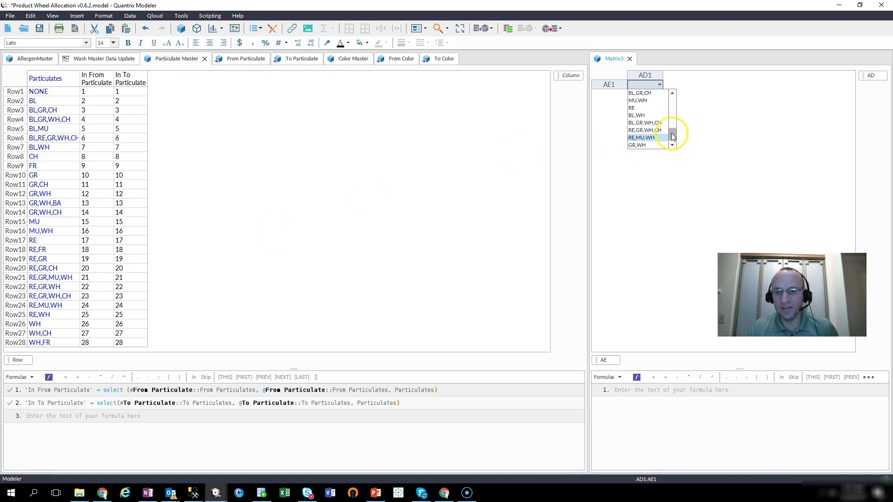
drag(673, 135, 672, 100)
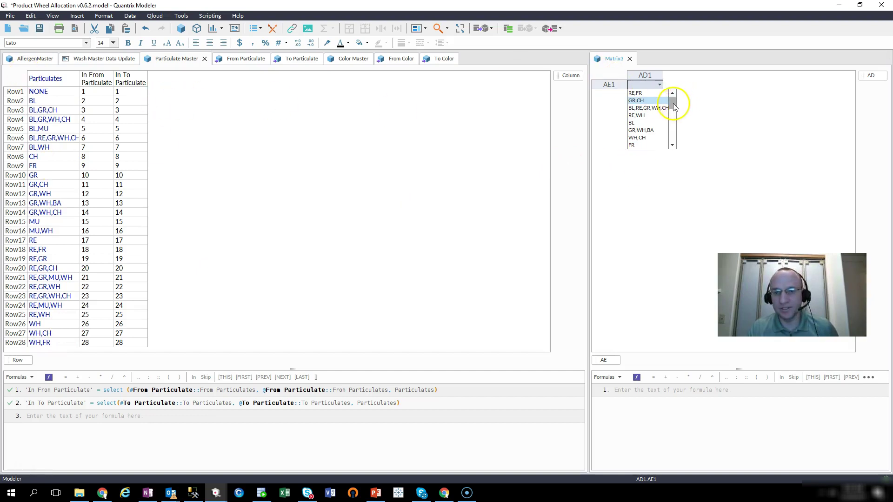
drag(674, 96, 677, 142)
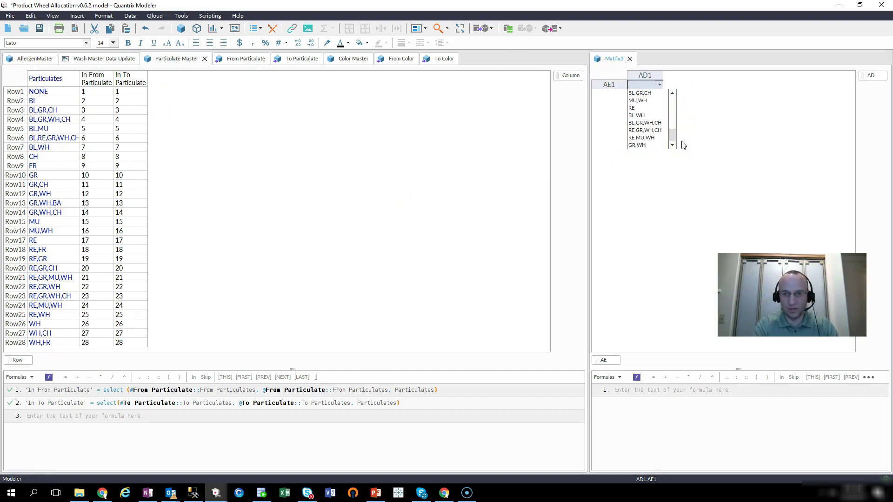
key(n)
click(635, 93)
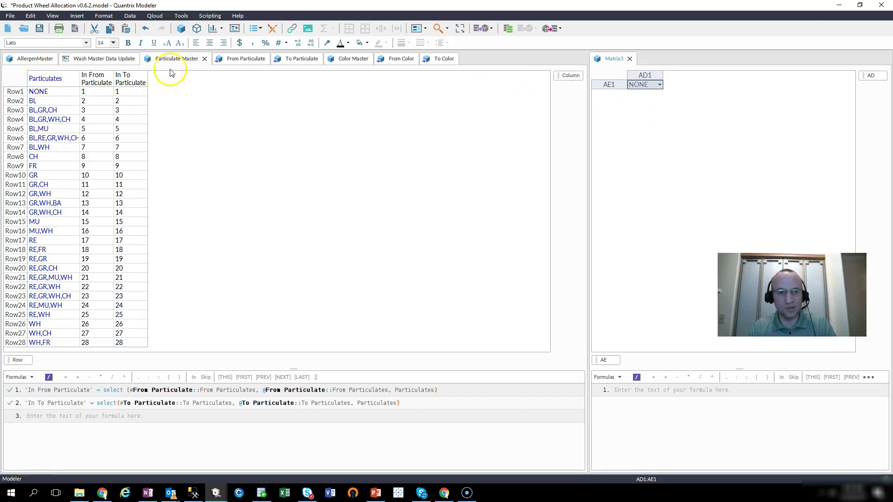
Step: Change AE1 to RE,GR, find it in the Particulates column, then set AE1 to MU
click(660, 84)
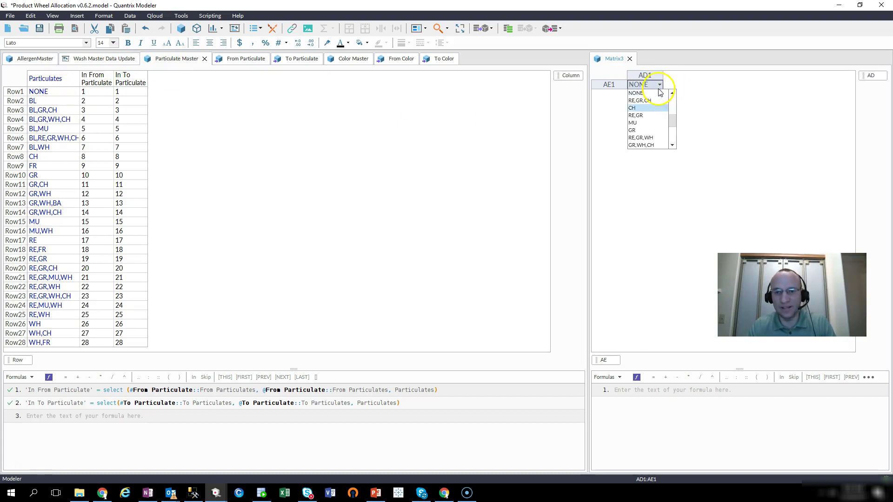
click(643, 116)
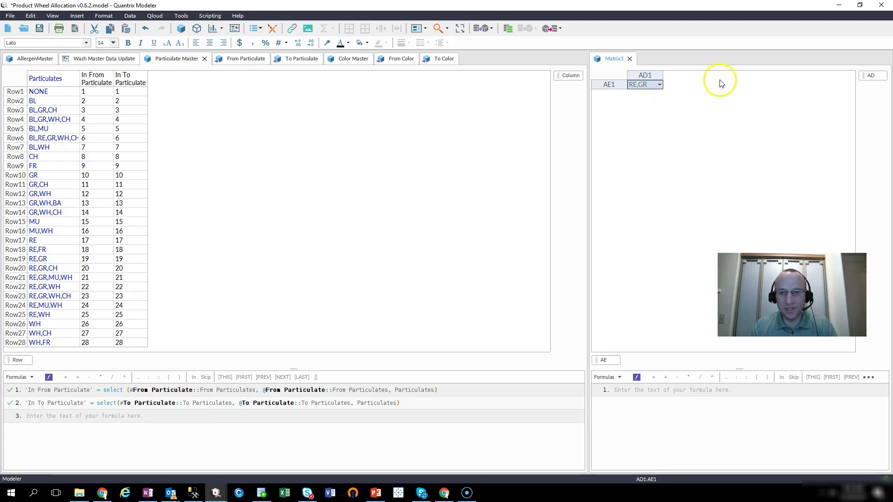
click(40, 258)
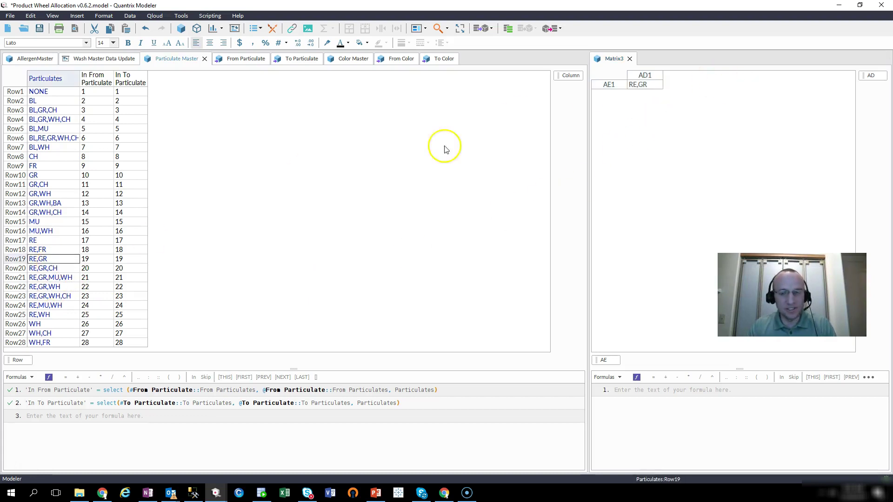
click(651, 85)
click(659, 84)
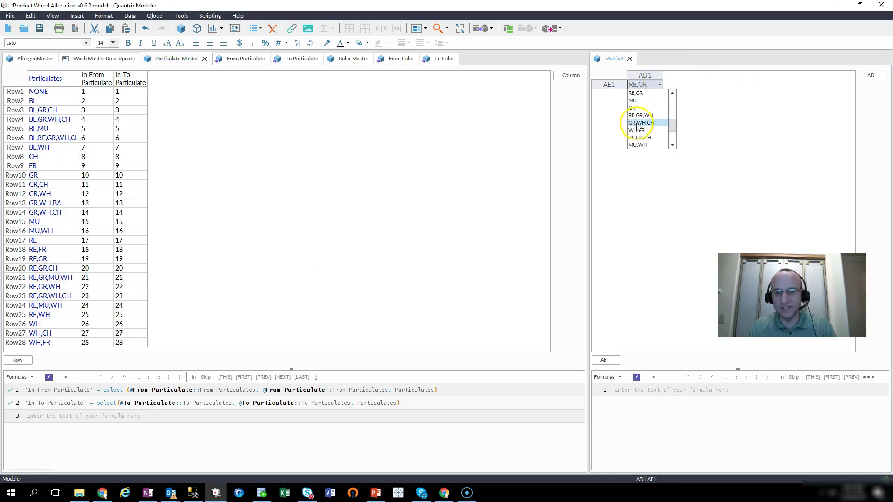
click(634, 100)
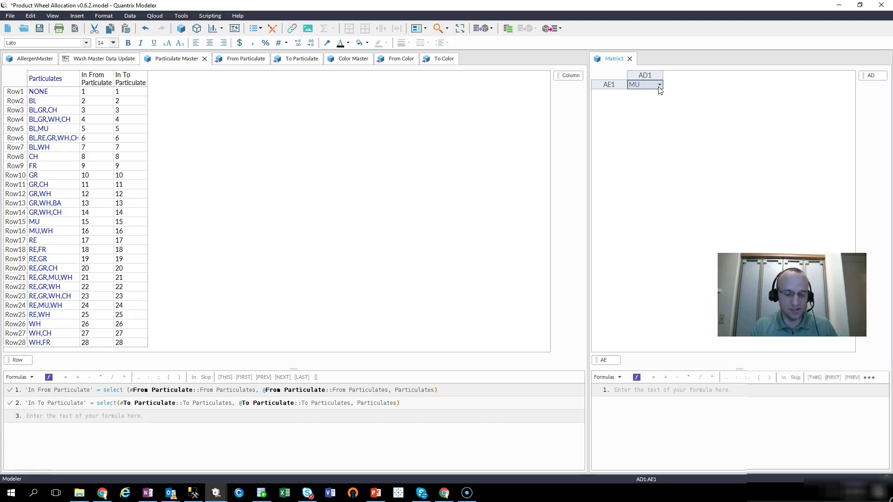
Step: Return to the PowerPoint closing contact slide
click(652, 82)
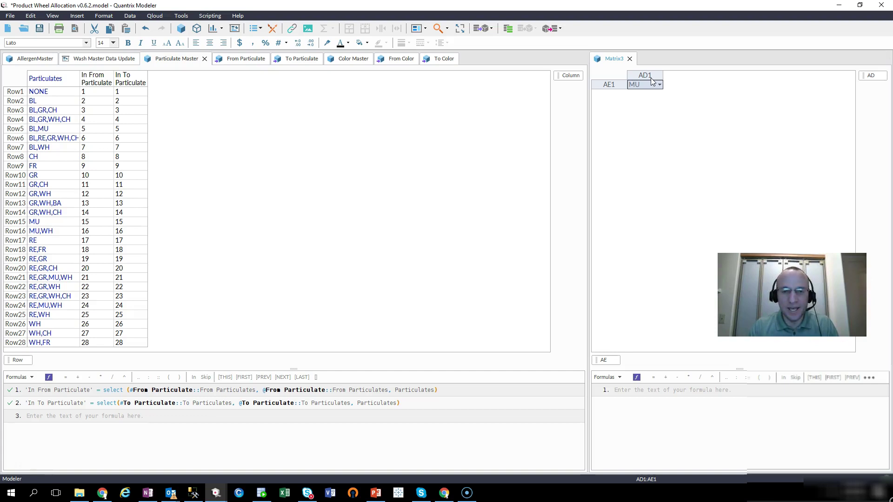
click(657, 92)
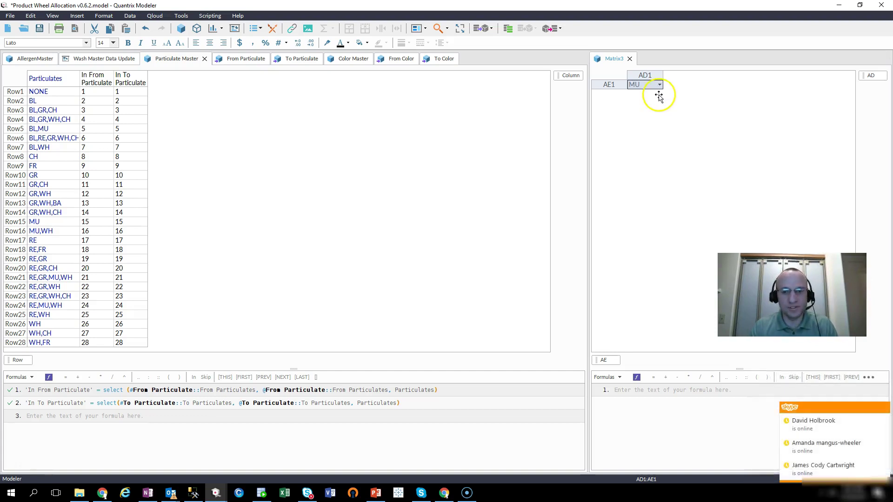
key(alt+Tab)
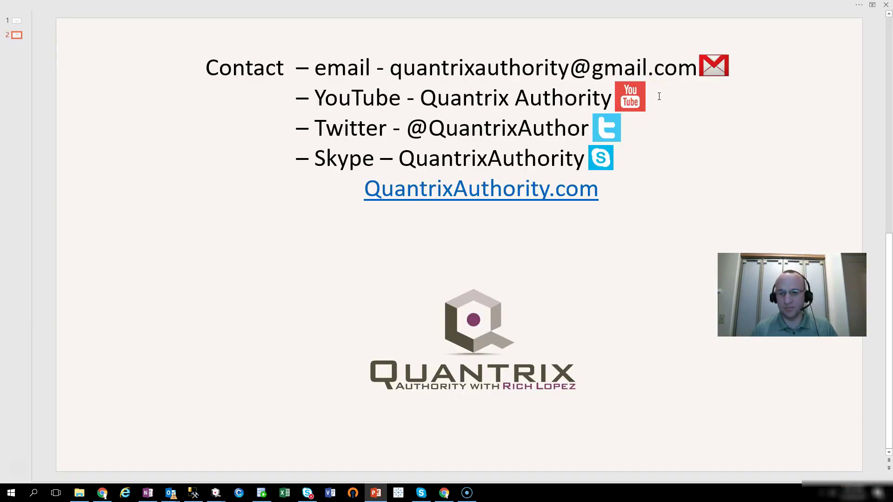